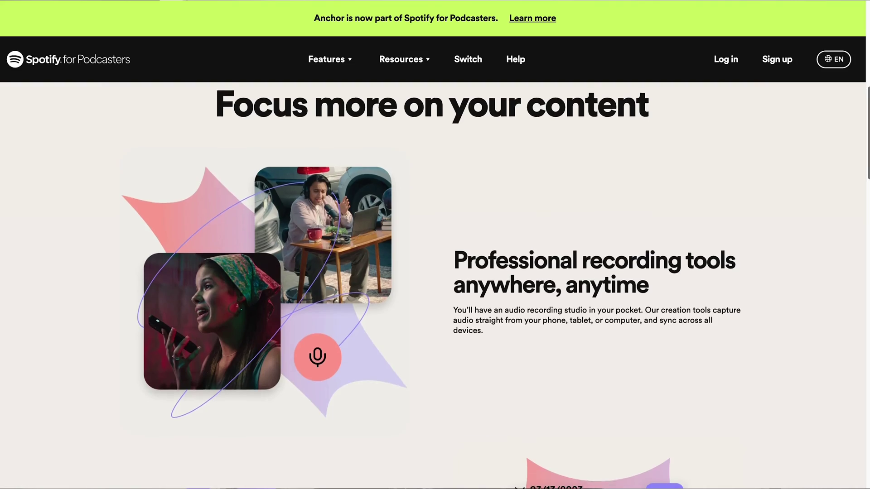
Step: Scroll down the Spotify for Podcasters landing page to the Create your episode option
scroll(431, 285, down, 3)
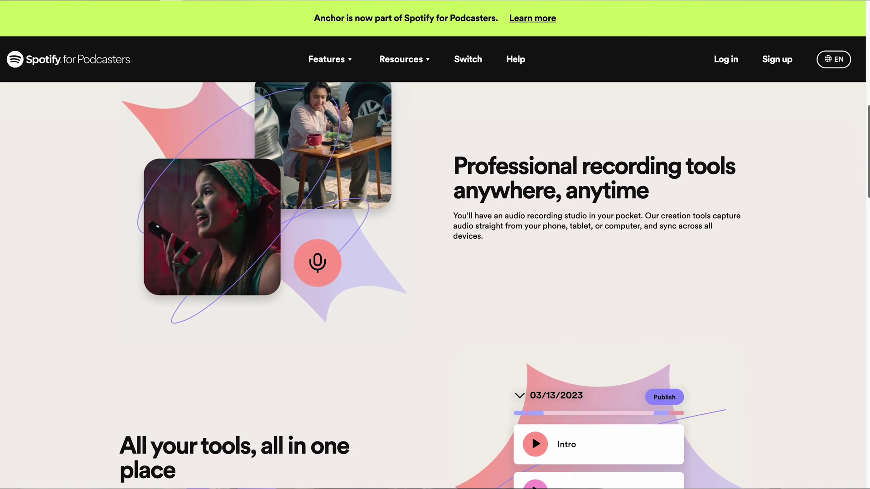
scroll(431, 285, down, 3)
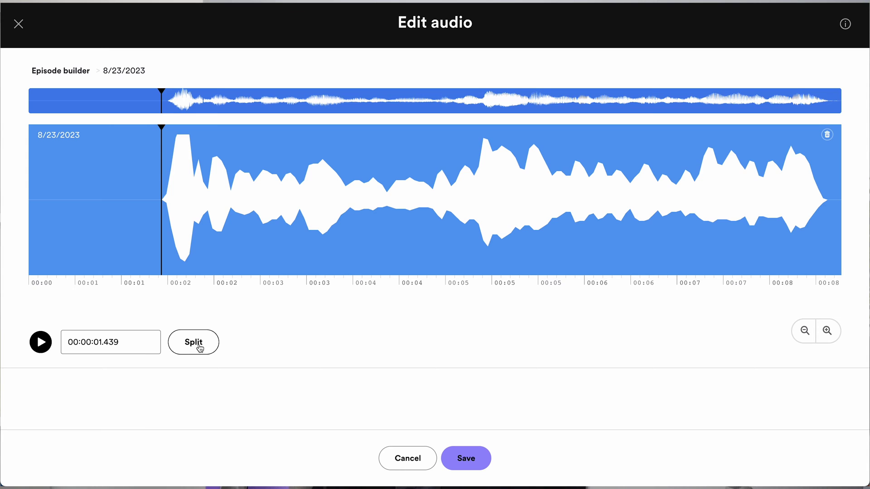
Step: Split the clip at 00:00:01.439 and 00:00:02.173, then delete the middle segment (2 of 3)
click(199, 346)
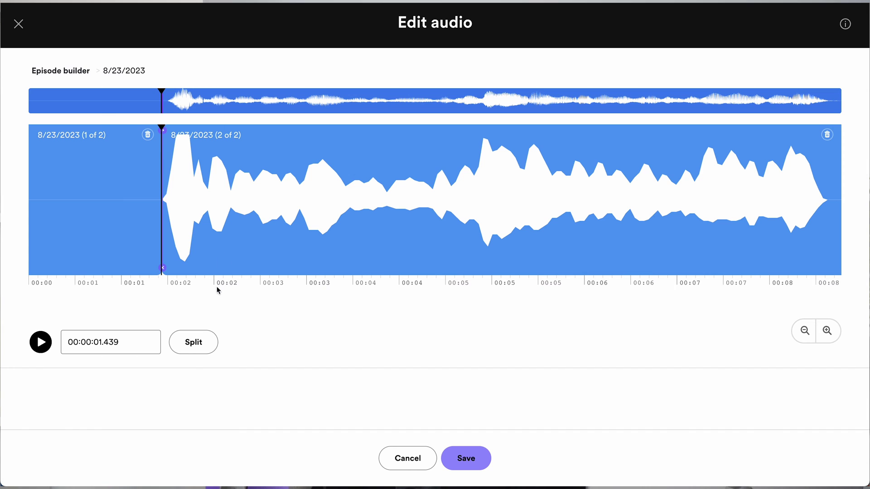
click(228, 213)
click(202, 345)
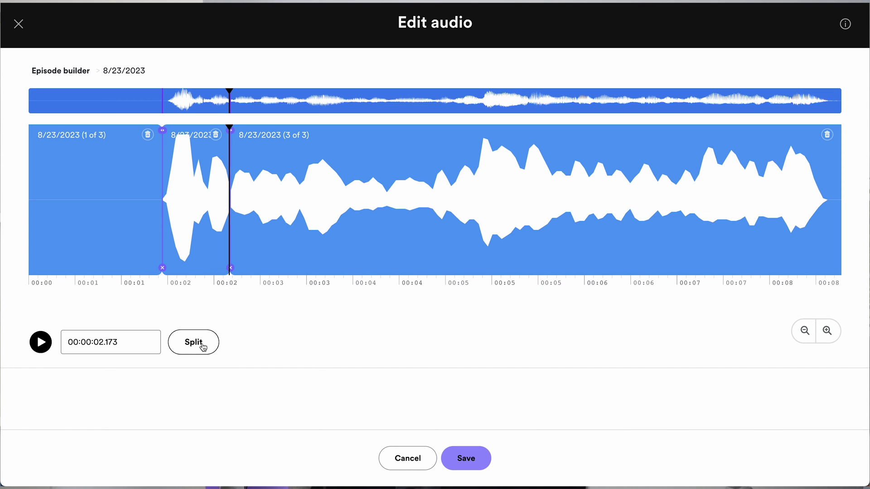
click(216, 135)
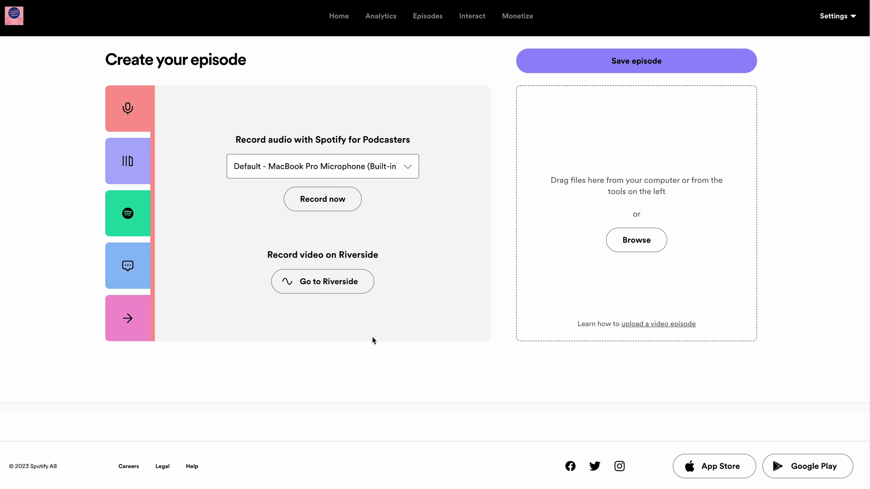
Step: Choose to record video on Riverside and confirm with Let's Go
click(333, 295)
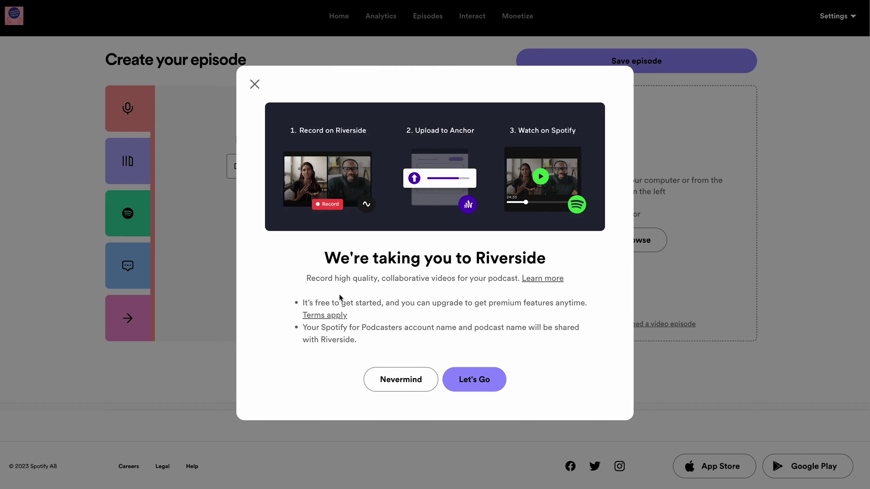
click(471, 388)
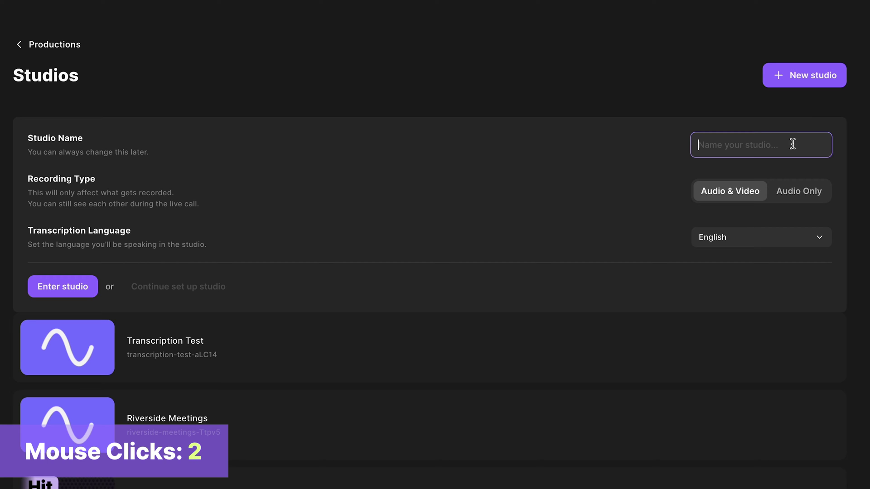
Step: Name the Audio & Video studio TalkingTwenty and enter it
text(TalkingTwenty)
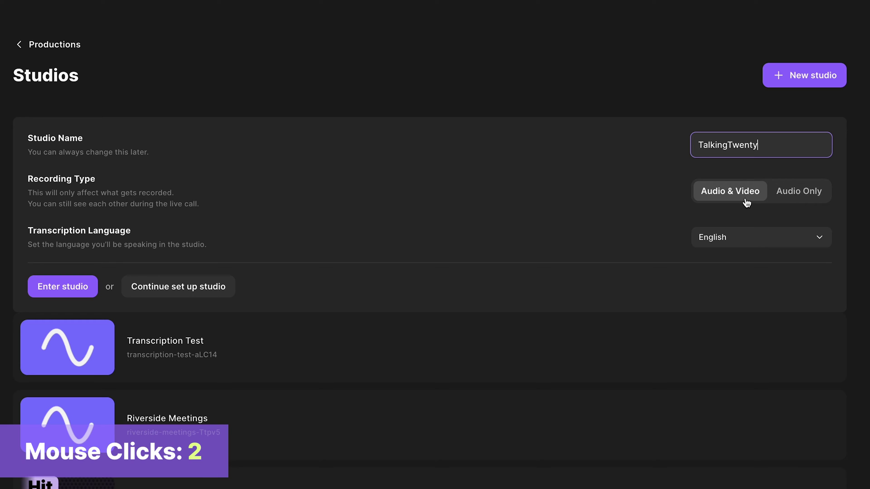
click(60, 292)
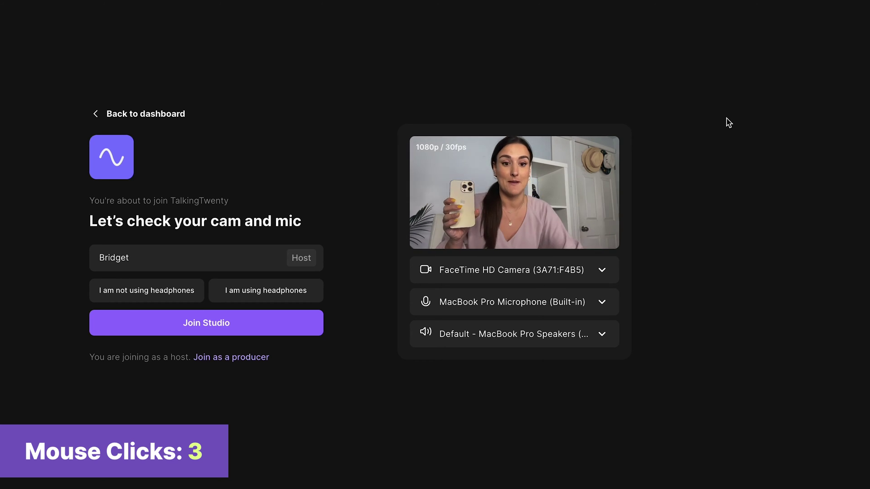
Step: Use the iPhone camera, AT2020USB+ mic and External Headphones output, confirm headphones, and join as host
click(602, 271)
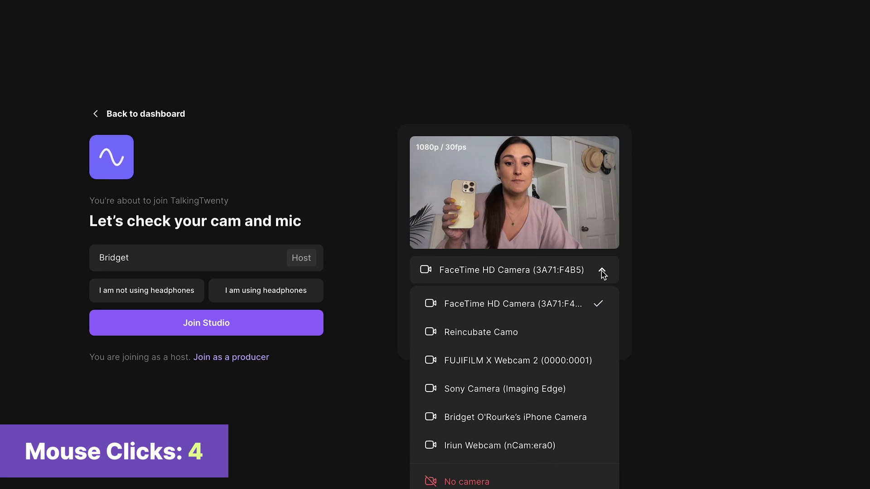
click(587, 419)
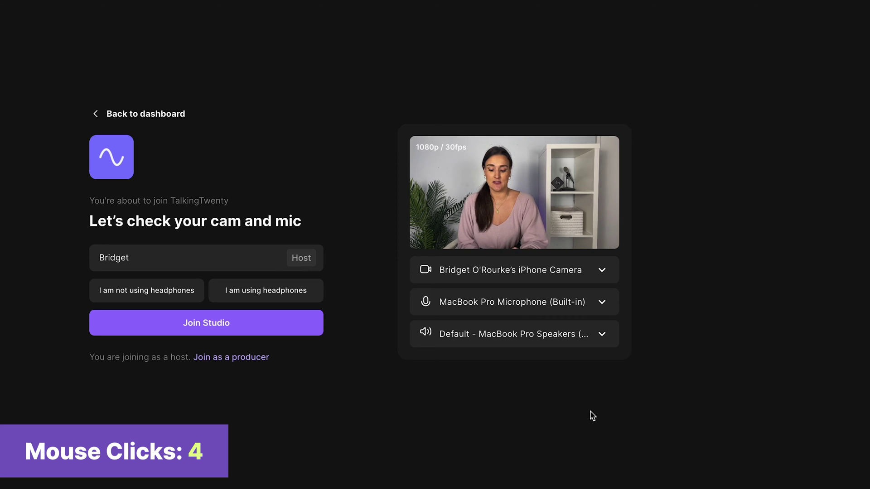
click(591, 301)
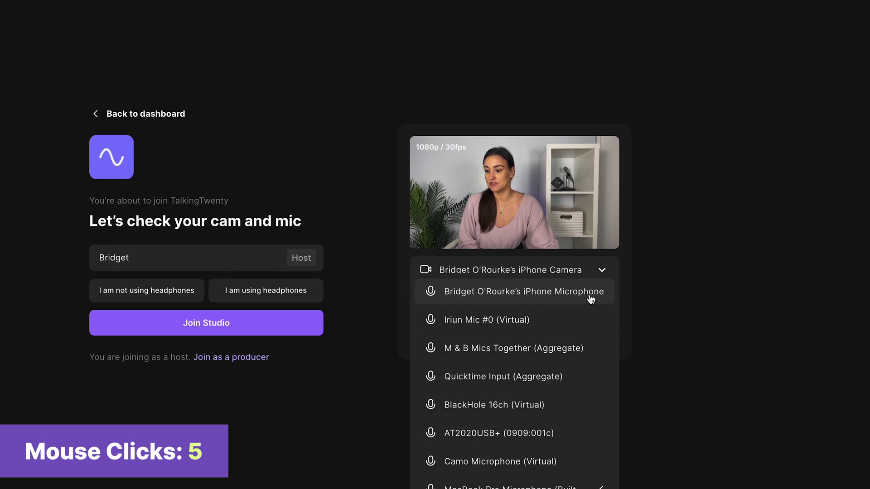
click(578, 438)
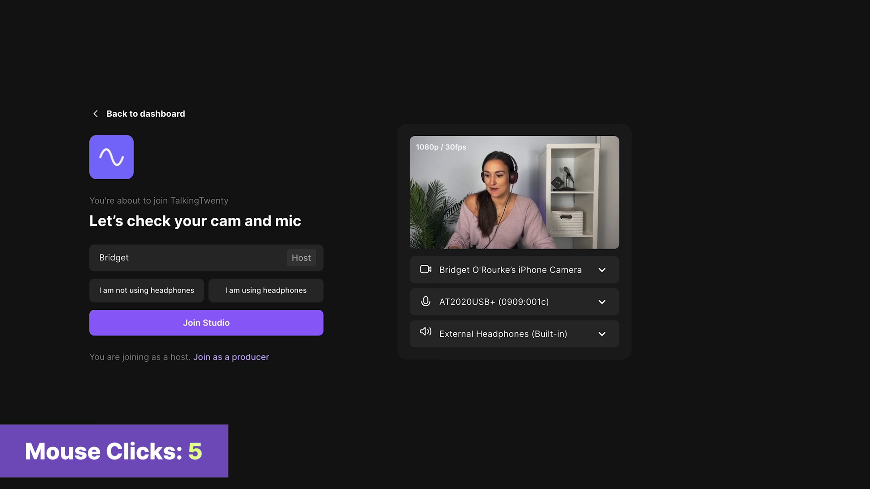
click(597, 335)
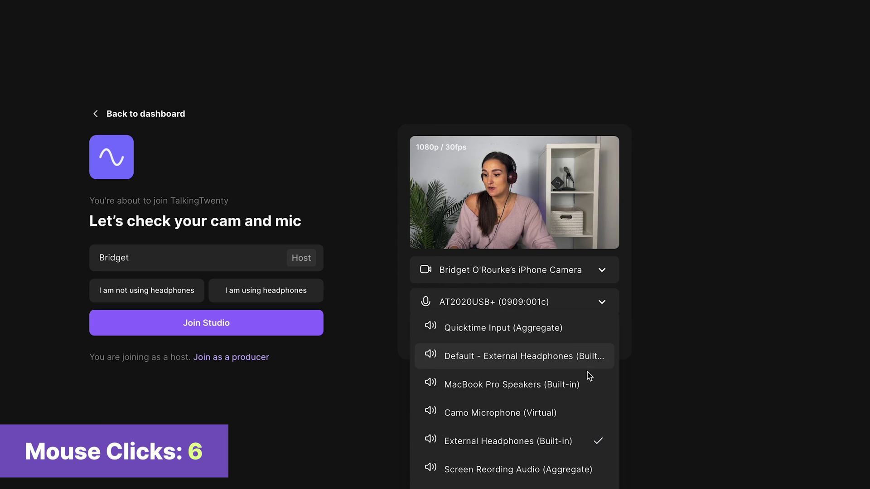
click(587, 443)
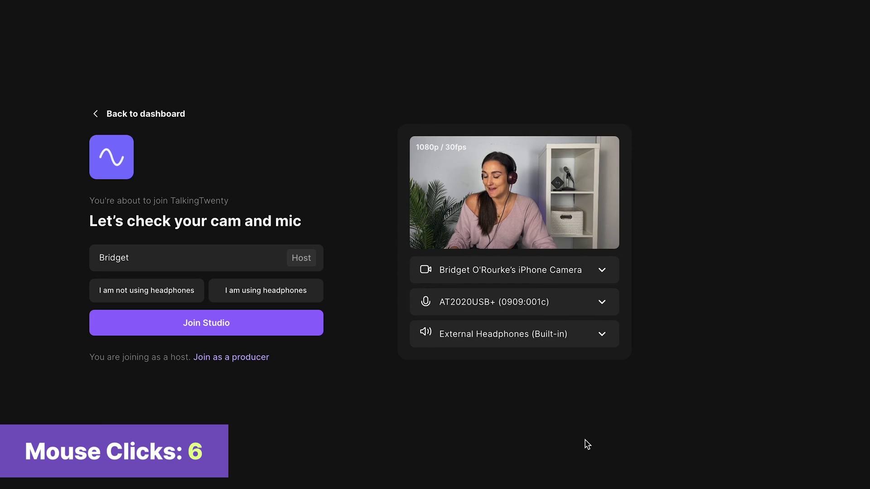
click(308, 299)
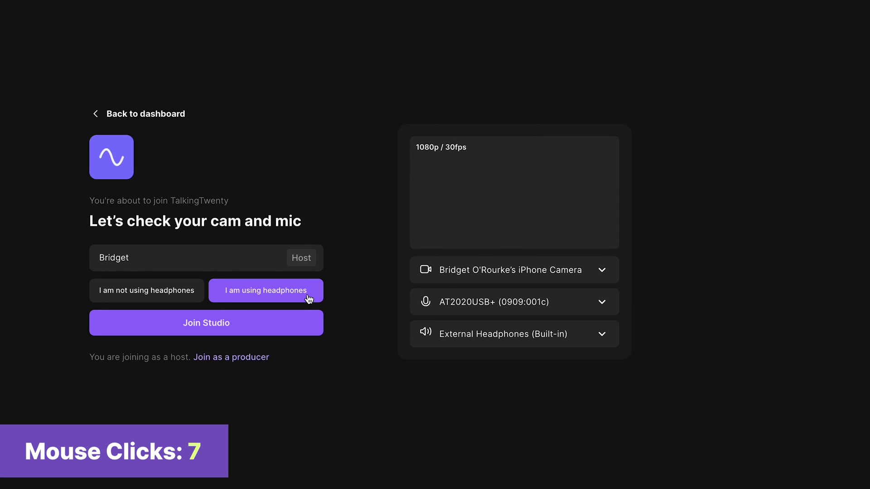
click(306, 332)
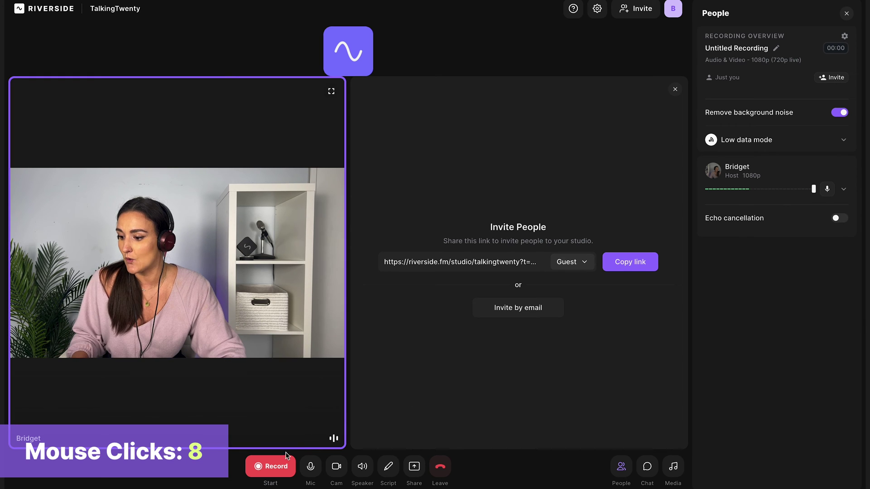
Step: Record the episode and stop at around 01:27
click(273, 468)
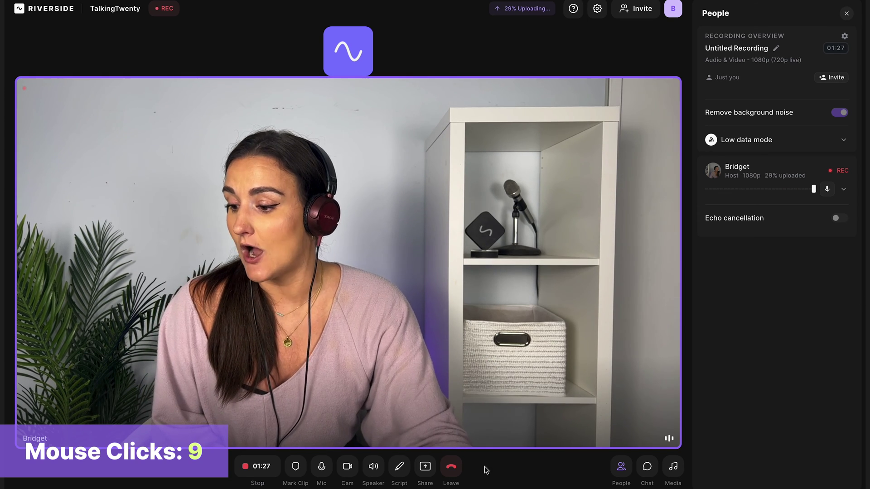
click(256, 473)
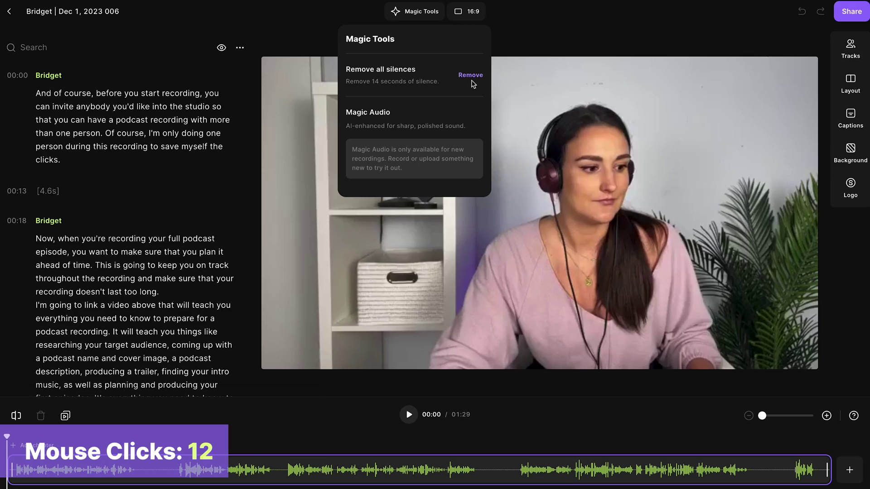
Step: Remove all silences from the Bridget recording, trimming it to 1:21
click(470, 75)
click(471, 80)
click(471, 81)
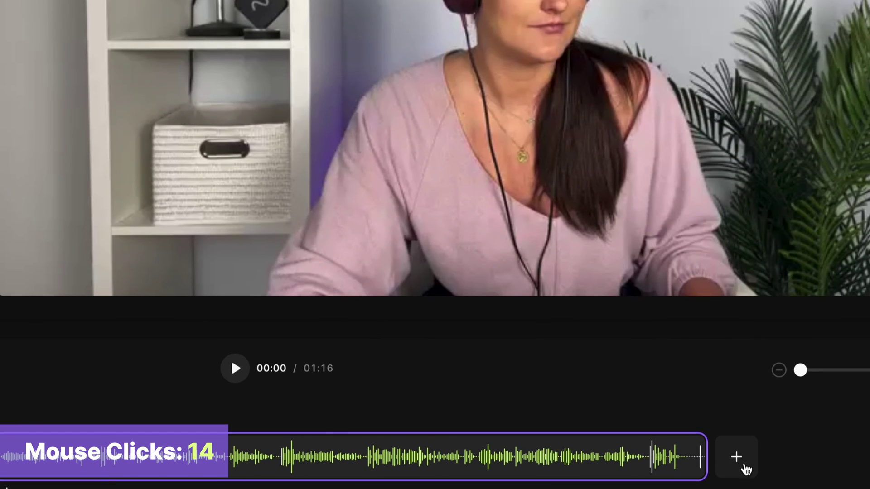
Step: Insert the Barhigh Media Podcast - Animation (1).mp4 clip at the episode's end and select the first timeline segment
click(722, 469)
click(679, 234)
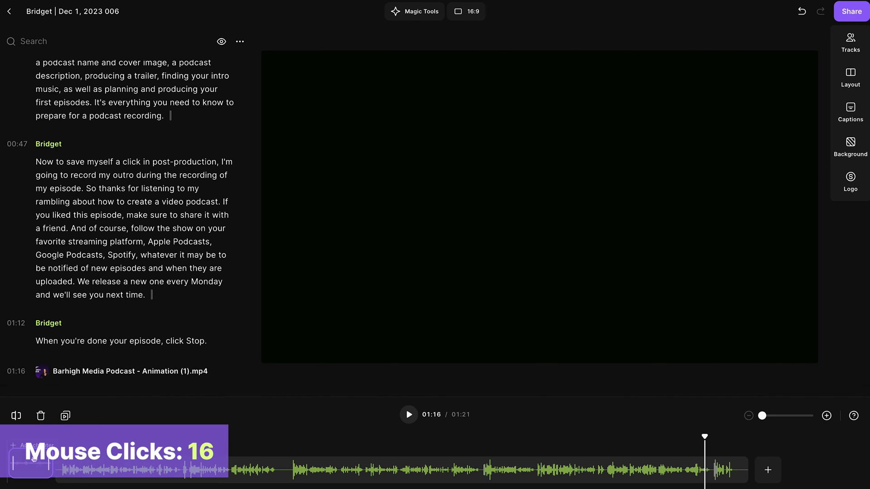
click(32, 472)
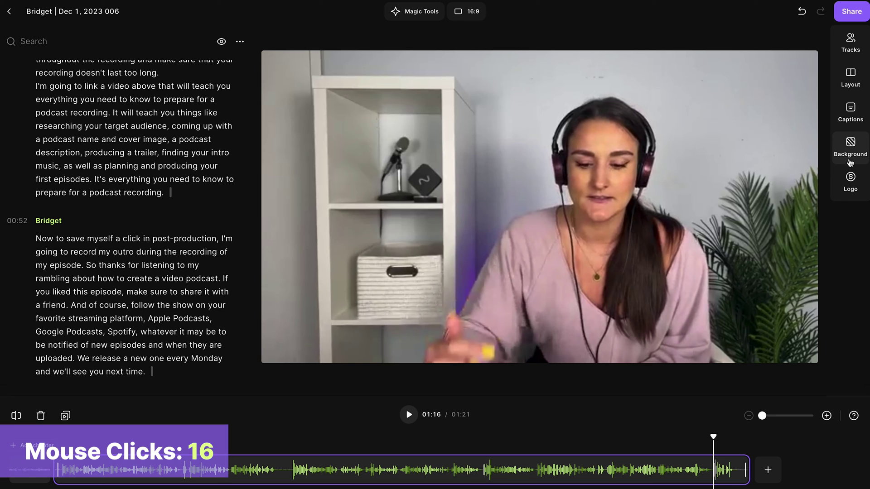
Step: Turn on black-box style captions and export the episode in 1080p HD with watermark removed
click(855, 122)
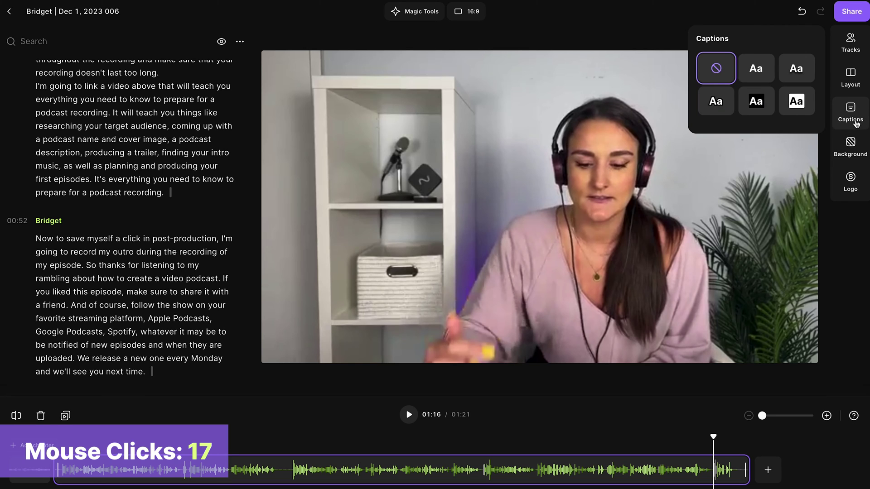
click(751, 108)
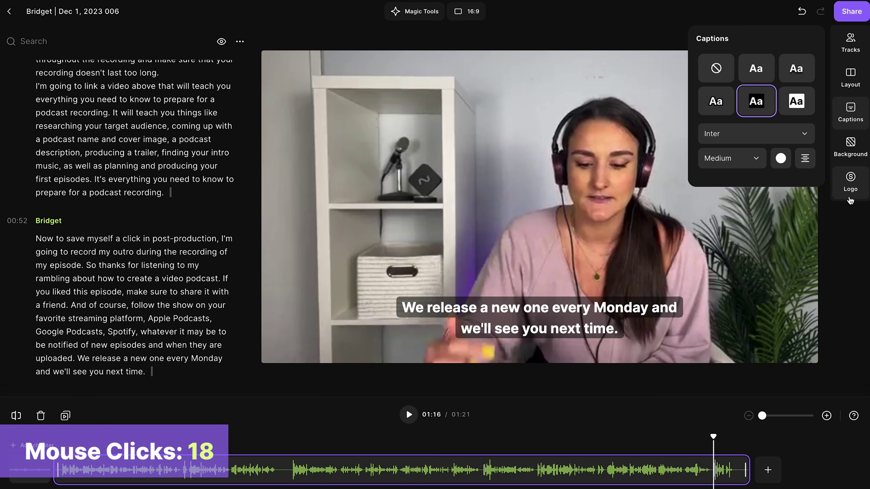
click(852, 14)
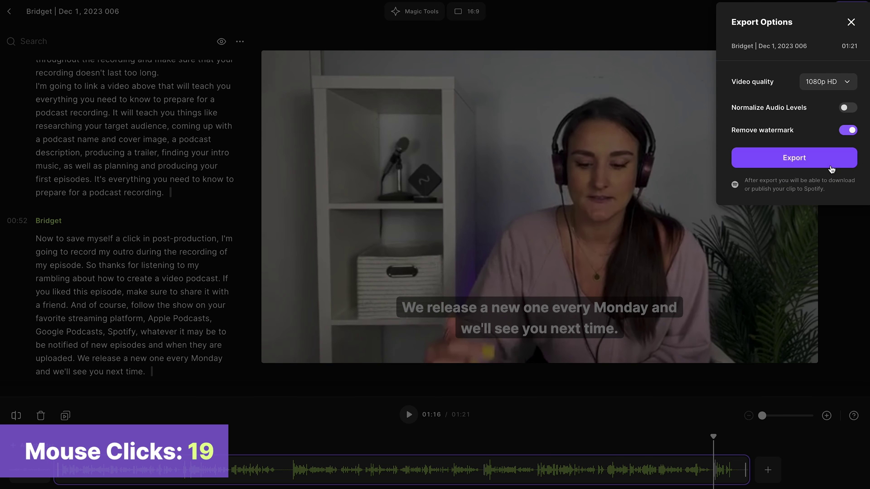
click(831, 165)
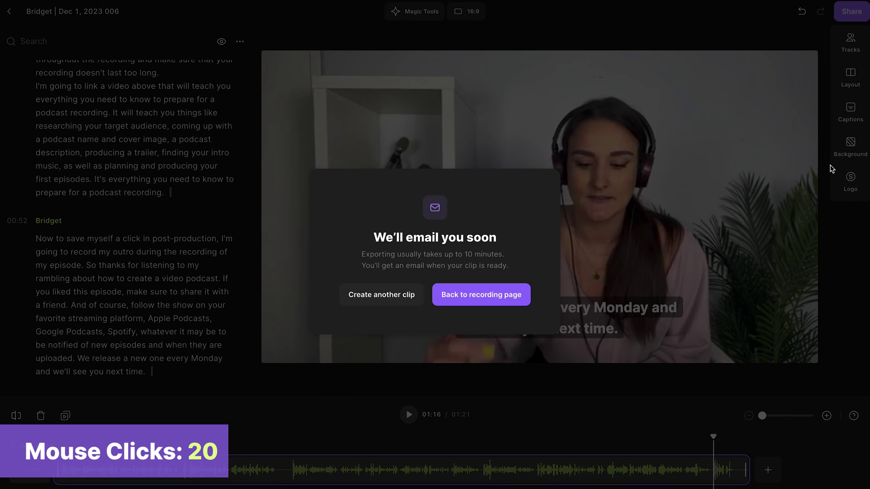
Step: Open the exported edit from the recording page and publish it to Spotify via Get started
click(481, 294)
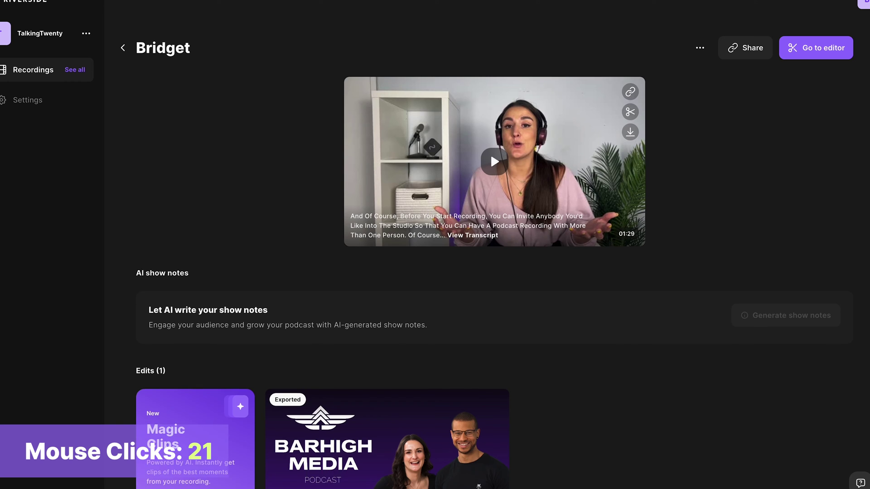
scroll(488, 278, down, 3)
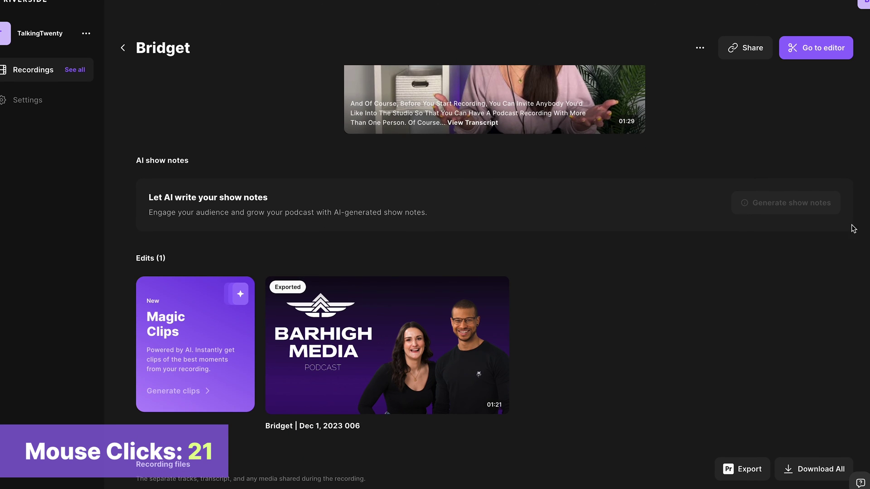
mouse_move(405, 345)
click(402, 356)
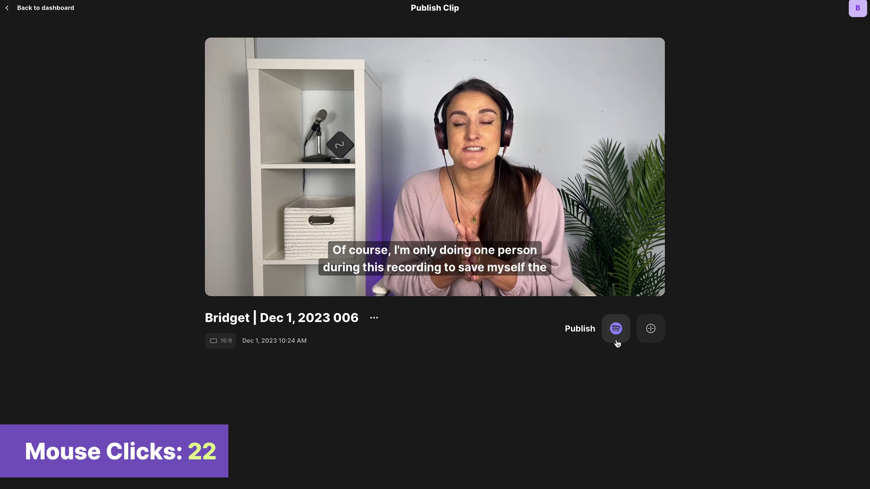
click(616, 339)
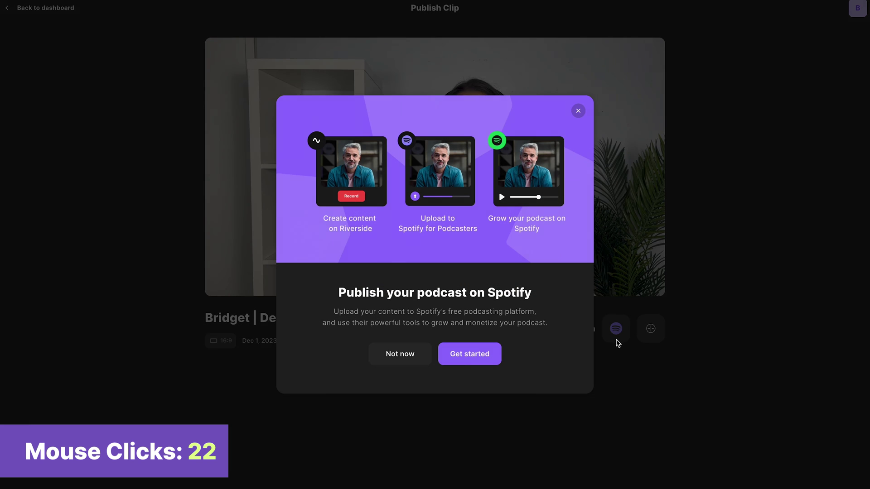
click(471, 363)
click(471, 365)
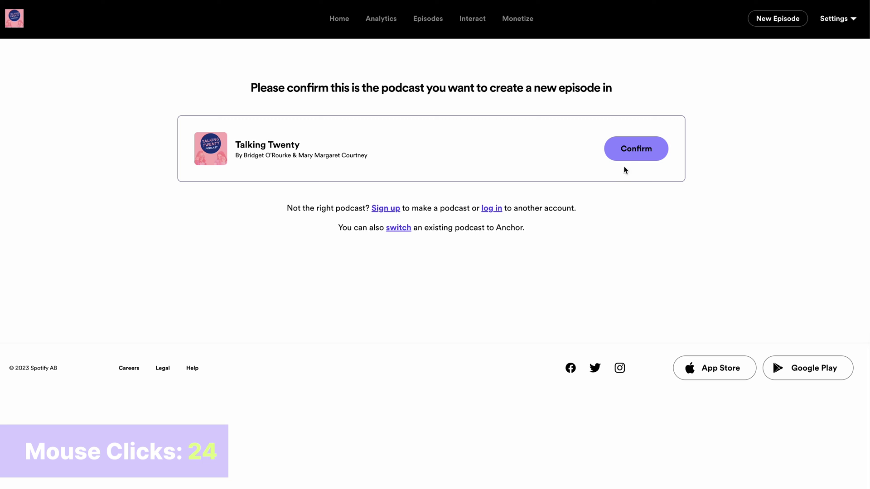
Step: Confirm Talking Twenty as the podcast and title the episode 'HOW TO START A VIDEO PODCAST'
click(635, 155)
scroll(770, 297, down, 3)
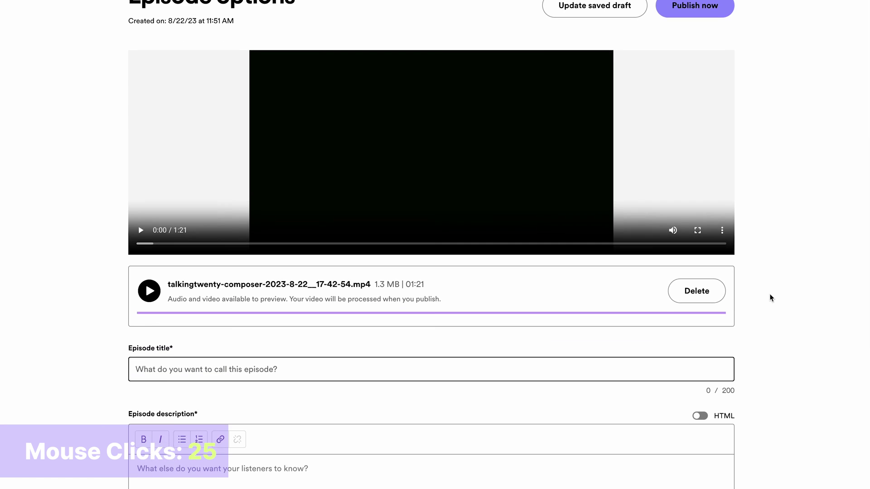
click(401, 365)
text(HOW TO START A VIDEO PODCATS)
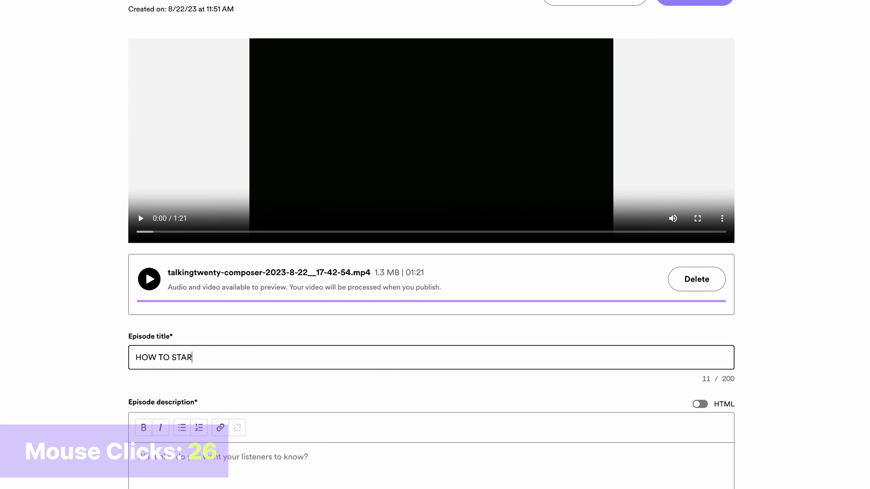
key(BackSpace)
key(BackSpace)
text(ST)
Step: Paste the prepared episode description
scroll(326, 292, down, 4)
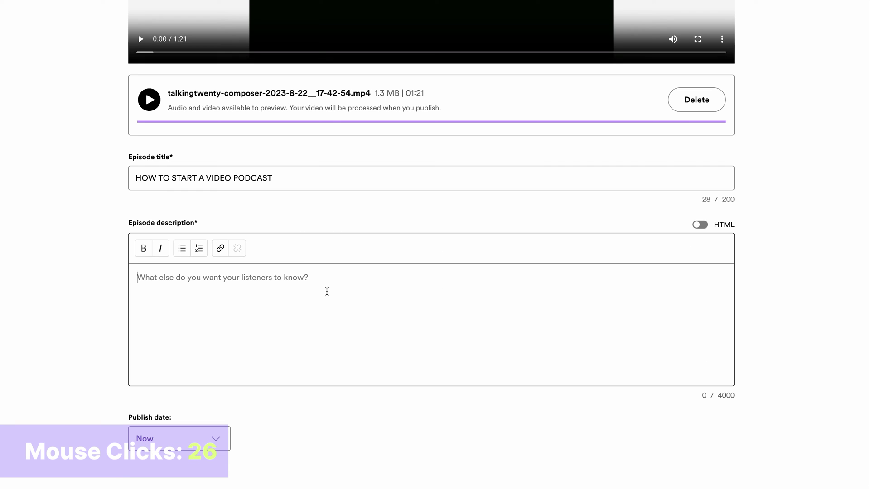
click(327, 291)
text(Are you interested in starting a podcast on Spotify but not sure where to begin? Look no further than Riverside! With our direct integration with Spotify for Podcasters, you can record, edit, and publish your audio or video podcast all in just a few clicks. Our online recording and editing software provides you with a variety of tools to create engaging content for your listeners, including media boards and presentation recorders. Plus, our Remove Silences feature and AI-generated Magic Clips make editing and sharing your podcast a breeze. Watch our tutorial video to see just how easy it is to get started on Spotify with Riverside.)
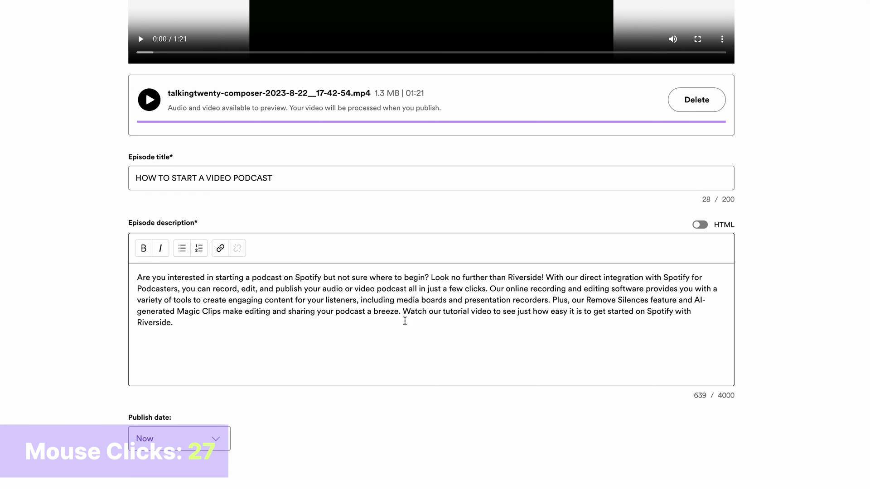
Step: Set the season number to 1 and the episode number to 1
scroll(406, 327, down, 3)
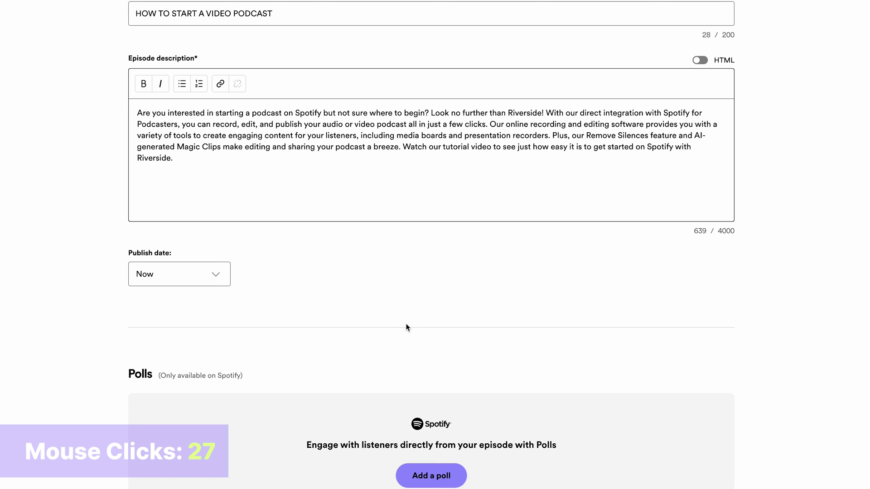
scroll(410, 326, down, 6)
scroll(413, 325, down, 1)
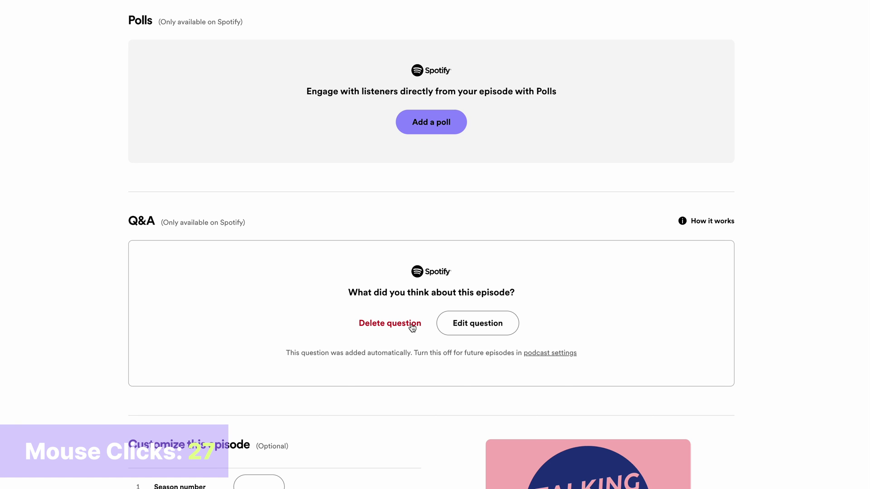
scroll(412, 327, down, 5)
click(268, 223)
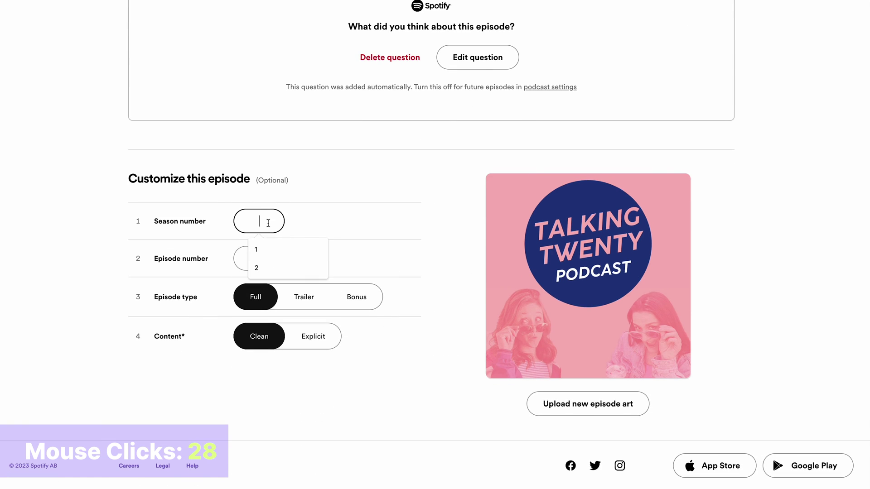
text(1)
key(Tab)
text(1)
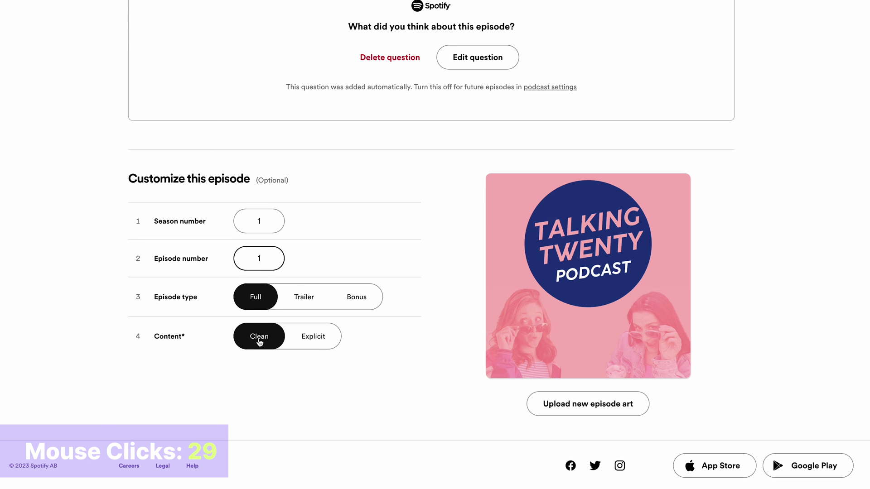
scroll(505, 305, up, 20)
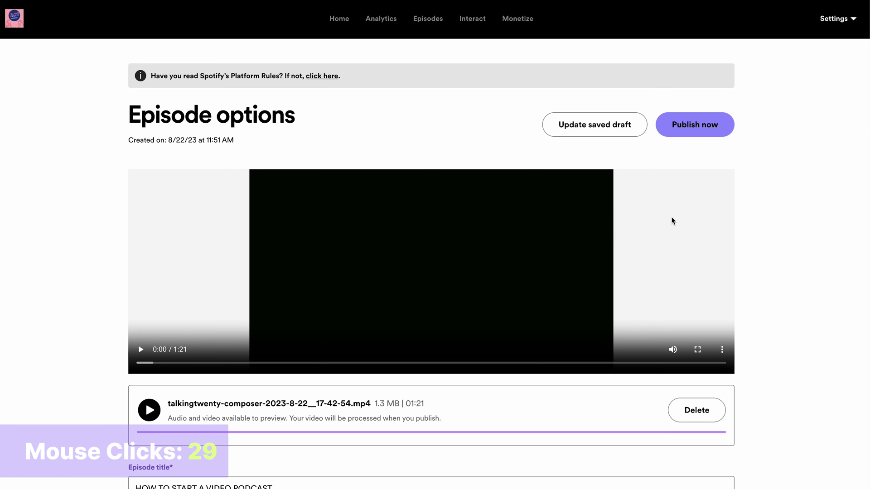